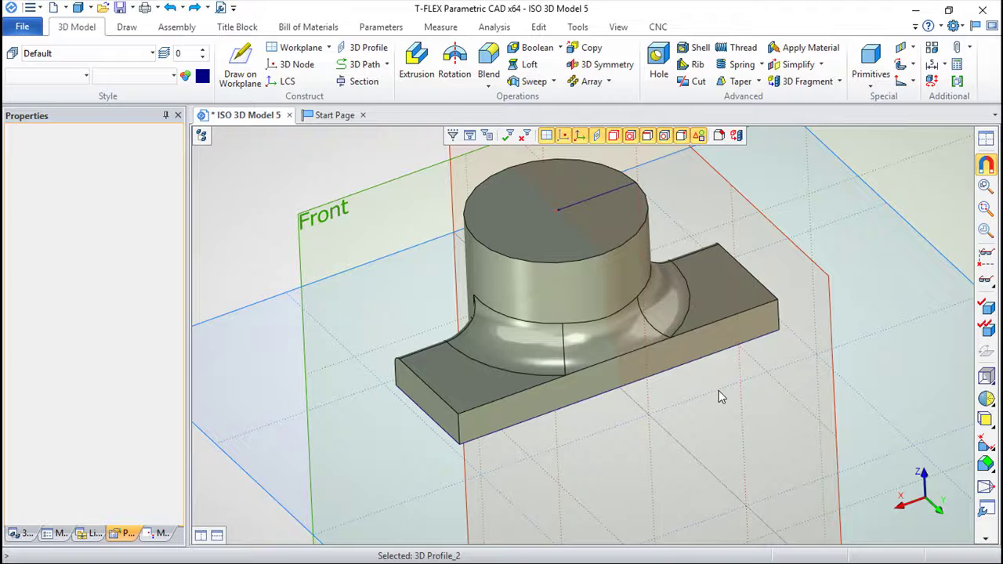
Orbit the view to see the boss-on-plate solid from a new angle
{"action": "mouse_move", "coordinate": [710, 377]}
{"action": "middle_mouse_down"}
{"action": "mouse_move", "coordinate": [458, 437]}
{"action": "mouse_move", "coordinate": [605, 400]}
{"action": "mouse_move", "coordinate": [580, 332]}
{"action": "mouse_move", "coordinate": [616, 425]}
{"action": "mouse_move", "coordinate": [603, 434]}
{"action": "mouse_move", "coordinate": [633, 370]}
{"action": "mouse_move", "coordinate": [632, 414]}
{"action": "mouse_move", "coordinate": [446, 409]}
{"action": "mouse_move", "coordinate": [477, 464]}
{"action": "mouse_move", "coordinate": [629, 502]}
{"action": "mouse_move", "coordinate": [573, 444]}
{"action": "mouse_move", "coordinate": [709, 421]}
{"action": "mouse_move", "coordinate": [713, 436]}
{"action": "middle_mouse_up"}
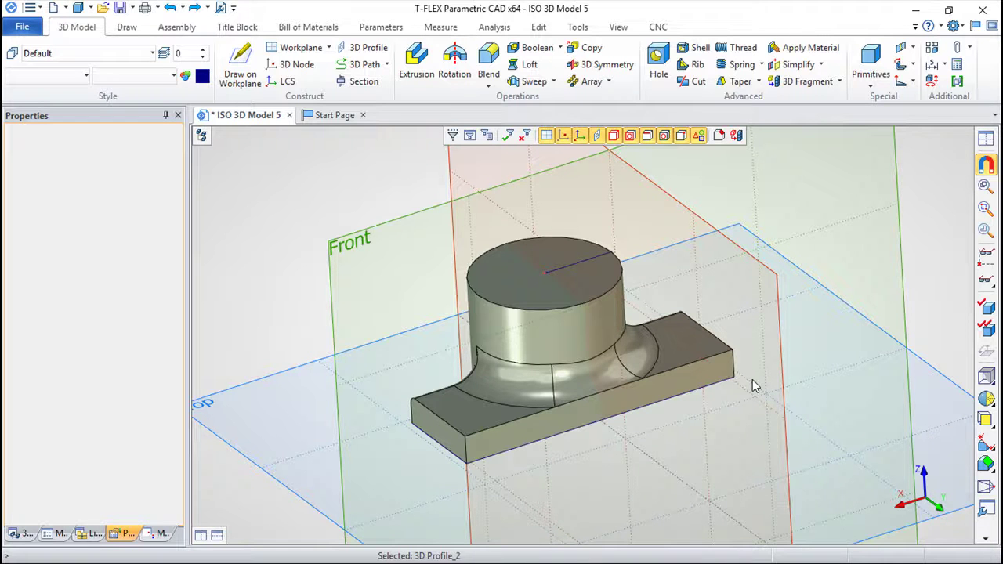
Launch the Simplify command from the Simplify dropdown on the 3D Model tab
{"action": "left_click", "coordinate": [822, 66]}
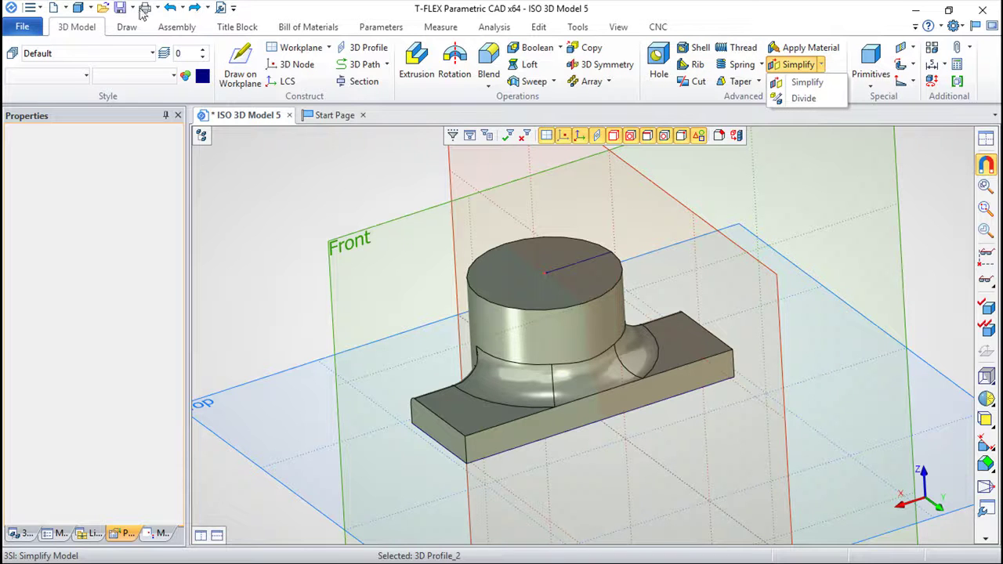
{"action": "left_click", "coordinate": [806, 83]}
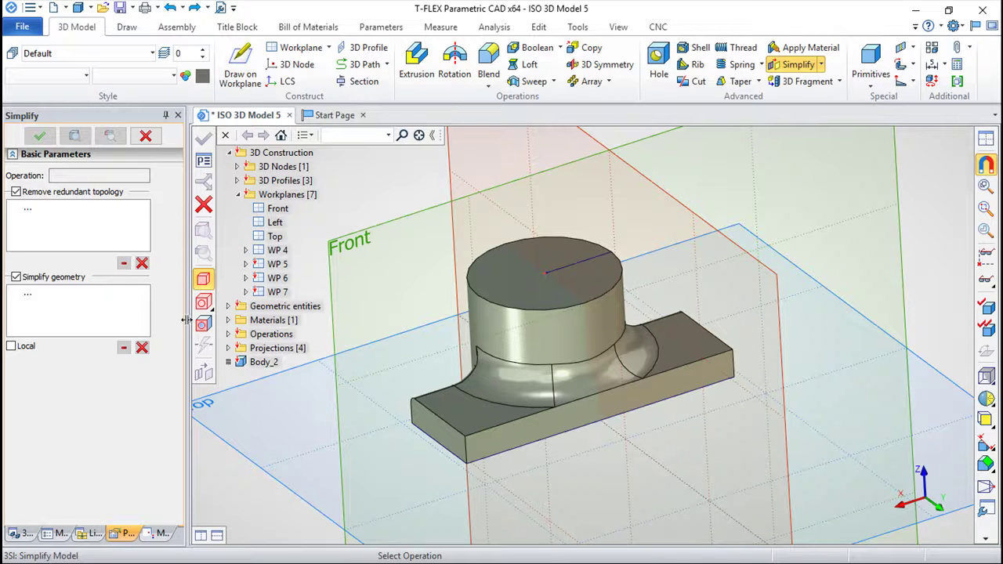
Simplify the front fillet face Face_15 using Select face mode and apply
{"action": "left_click", "coordinate": [205, 328]}
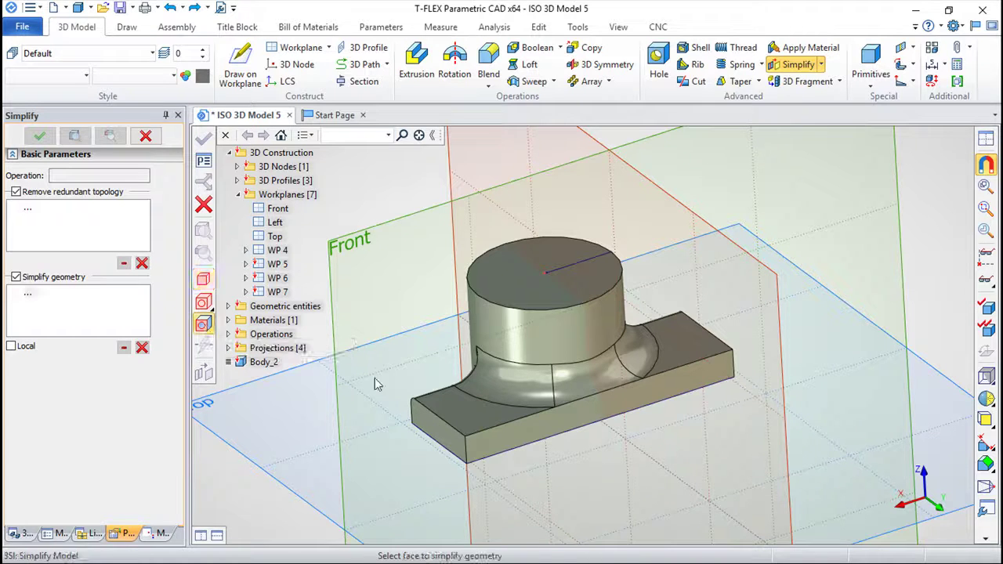
{"action": "left_click", "coordinate": [588, 377]}
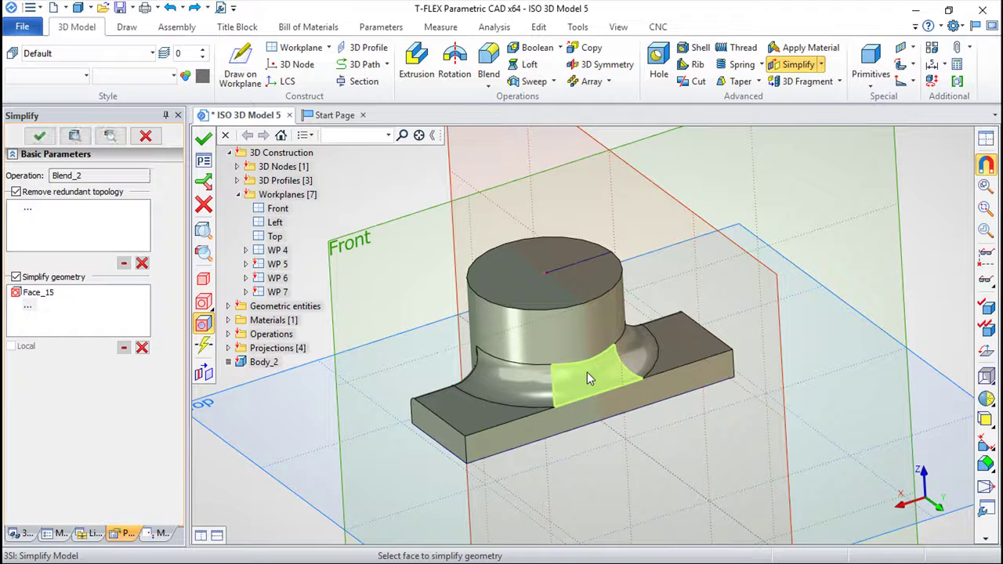
{"action": "left_click", "coordinate": [205, 139]}
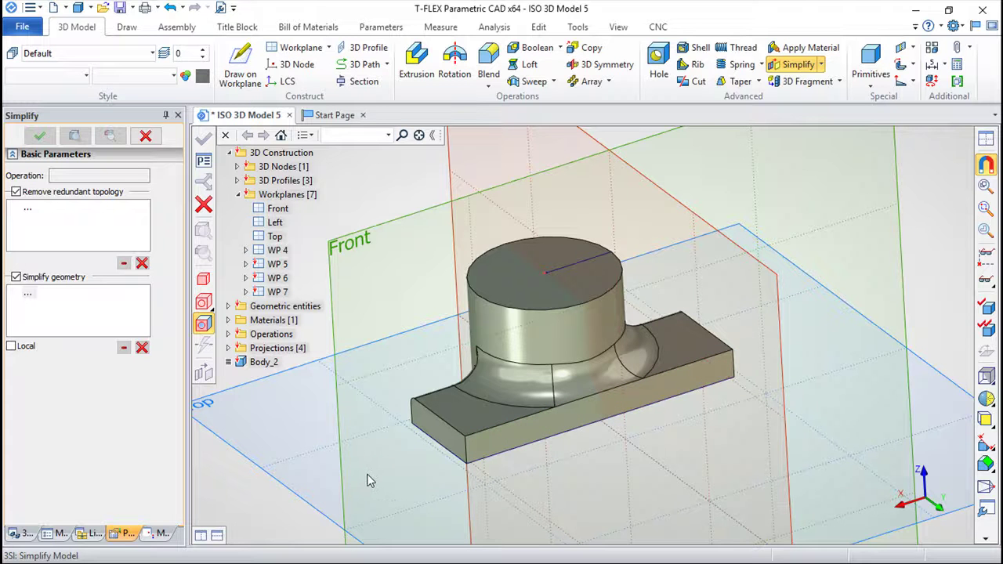
Simplify the whole Body_2 via Select Operation, creating Simplification_1
{"action": "left_click", "coordinate": [203, 281]}
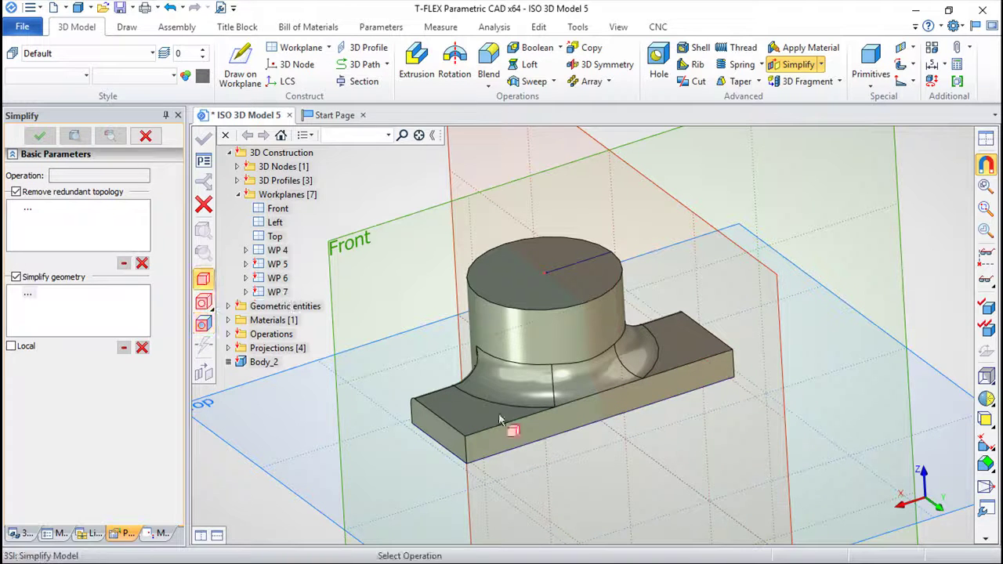
{"action": "left_click", "coordinate": [543, 332]}
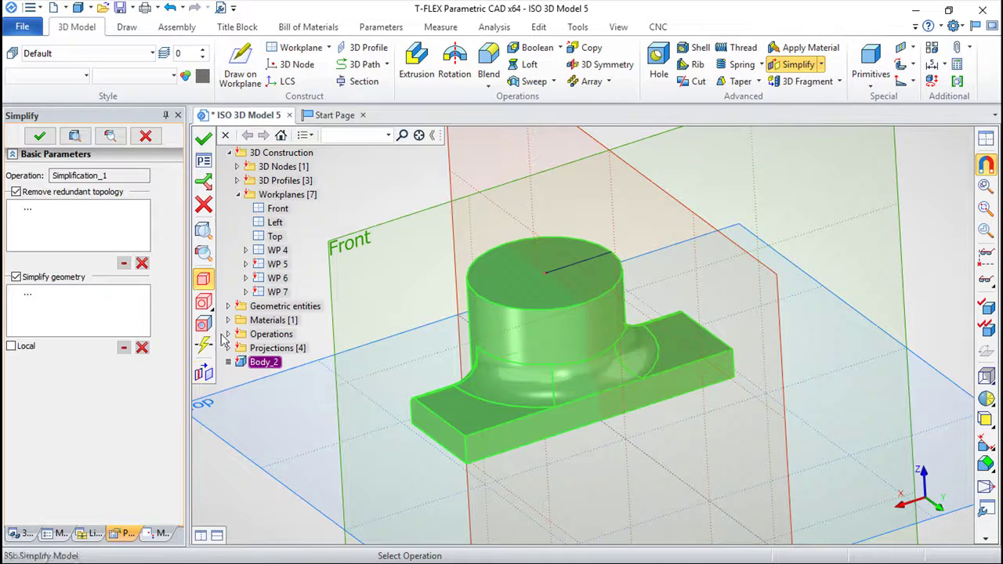
{"action": "left_click", "coordinate": [204, 139]}
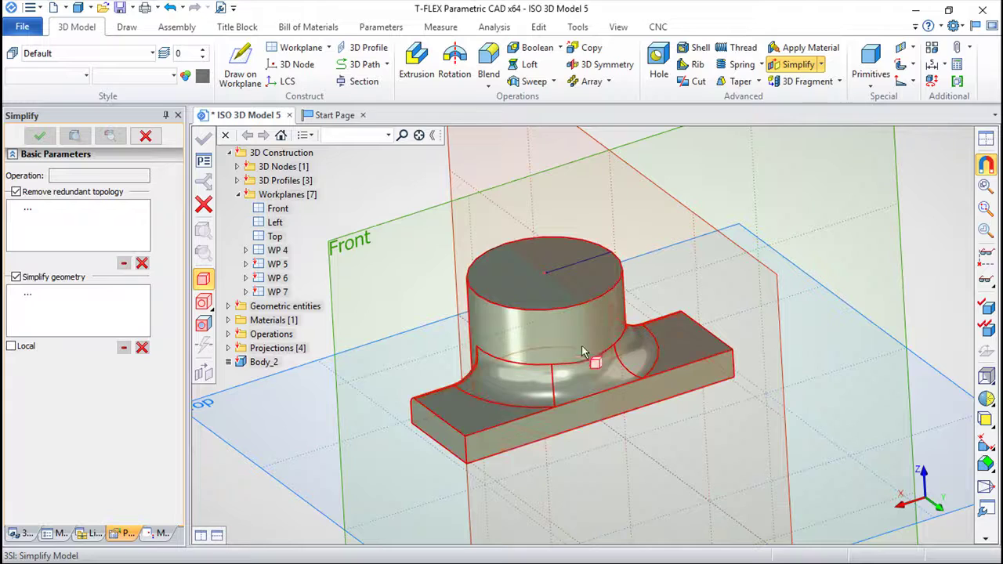
Orbit and zoom around the simplified body to inspect its far side
{"action": "mouse_move", "coordinate": [537, 459]}
{"action": "middle_mouse_down"}
{"action": "mouse_move", "coordinate": [804, 423]}
{"action": "mouse_move", "coordinate": [447, 416]}
{"action": "mouse_move", "coordinate": [663, 385]}
{"action": "middle_mouse_up"}
{"action": "scroll", "coordinate": [706, 395], "scroll_direction": "up", "scroll_amount": 3}
{"action": "scroll", "coordinate": [706, 395], "scroll_direction": "up", "scroll_amount": 3}
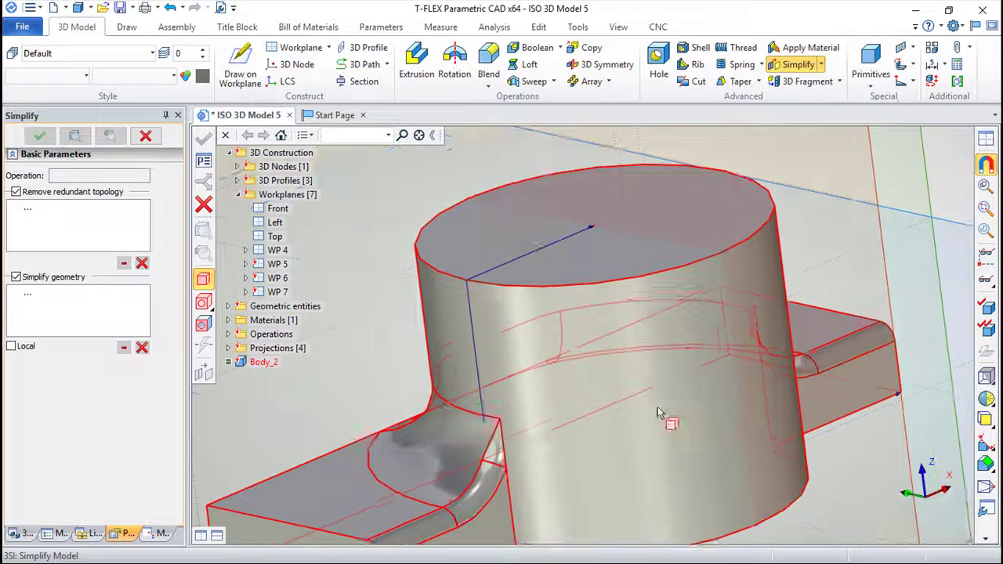
{"action": "scroll", "coordinate": [623, 465], "scroll_direction": "down", "scroll_amount": 1}
{"action": "scroll", "coordinate": [650, 426], "scroll_direction": "down", "scroll_amount": 1}
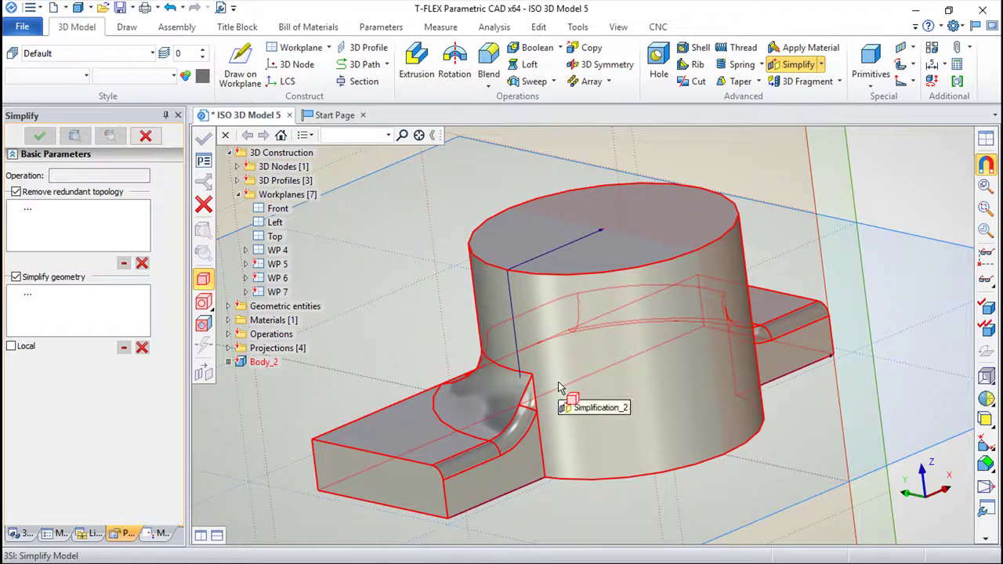
{"action": "middle_click_drag", "start_coordinate": [902, 517], "coordinate": [565, 472]}
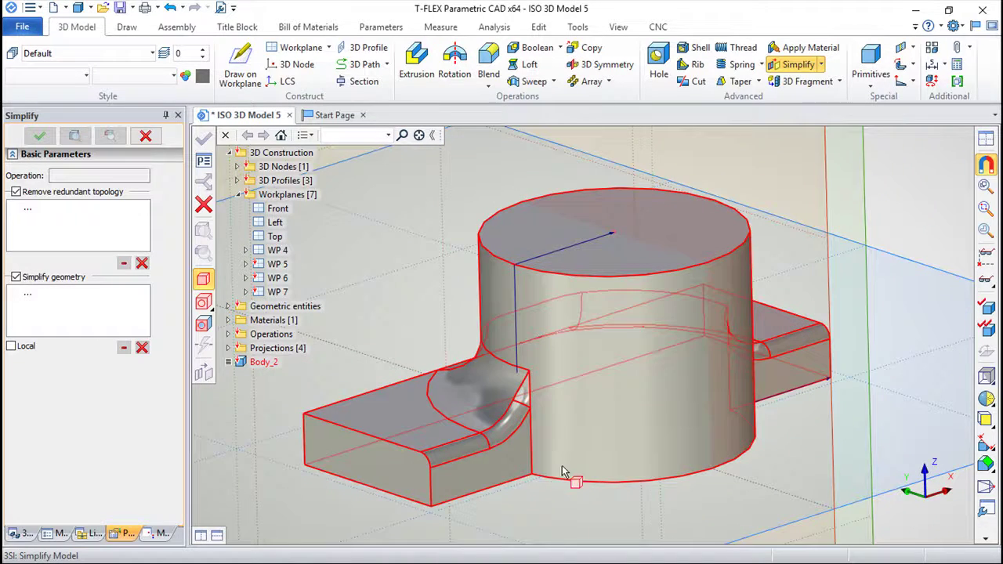
{"action": "mouse_move", "coordinate": [639, 469]}
{"action": "middle_mouse_down"}
{"action": "mouse_move", "coordinate": [657, 437]}
{"action": "mouse_move", "coordinate": [458, 463]}
{"action": "mouse_move", "coordinate": [565, 457]}
{"action": "mouse_move", "coordinate": [510, 471]}
{"action": "middle_mouse_up"}
{"action": "mouse_move", "coordinate": [461, 441]}
{"action": "middle_mouse_down"}
{"action": "mouse_move", "coordinate": [482, 409]}
{"action": "mouse_move", "coordinate": [553, 427]}
{"action": "mouse_move", "coordinate": [537, 458]}
{"action": "middle_mouse_up"}
{"action": "middle_click_drag", "start_coordinate": [616, 340], "coordinate": [818, 442]}
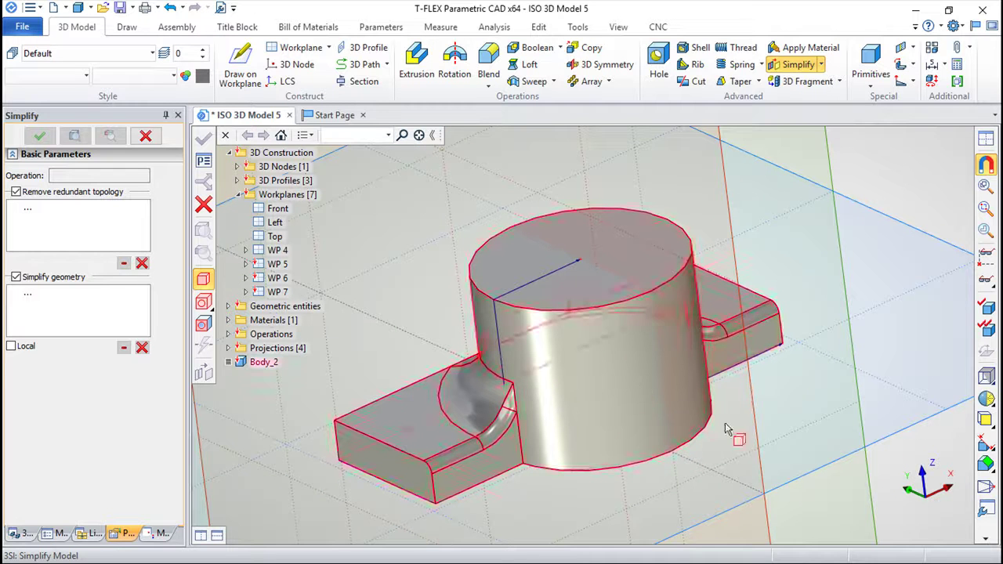